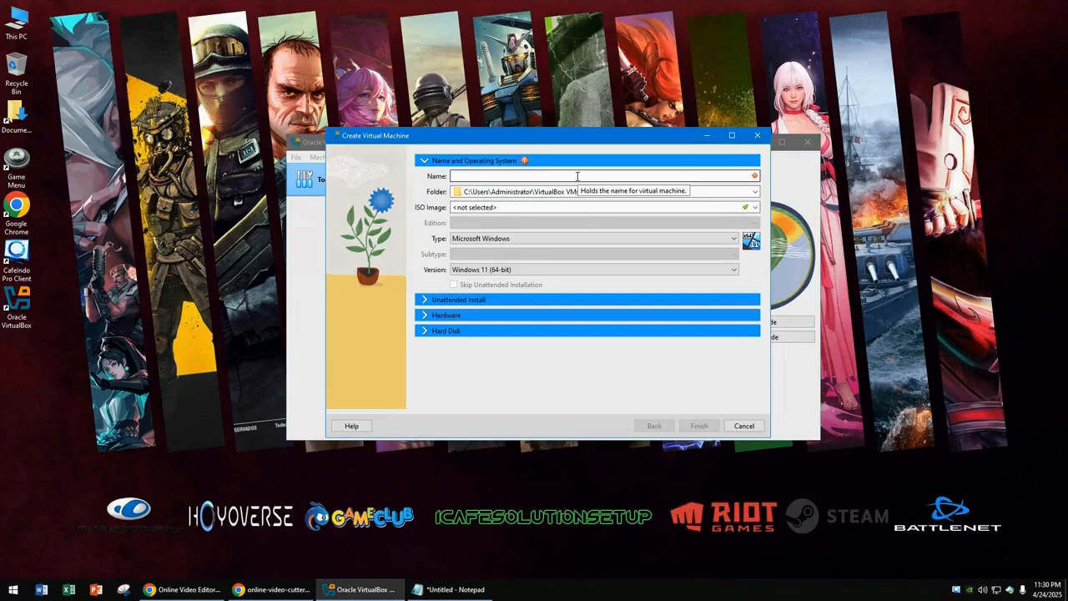
- Enter 'Ubunyu' as the new virtual machine's name in the wizard
{"action": "type", "text": "Ubuny"}
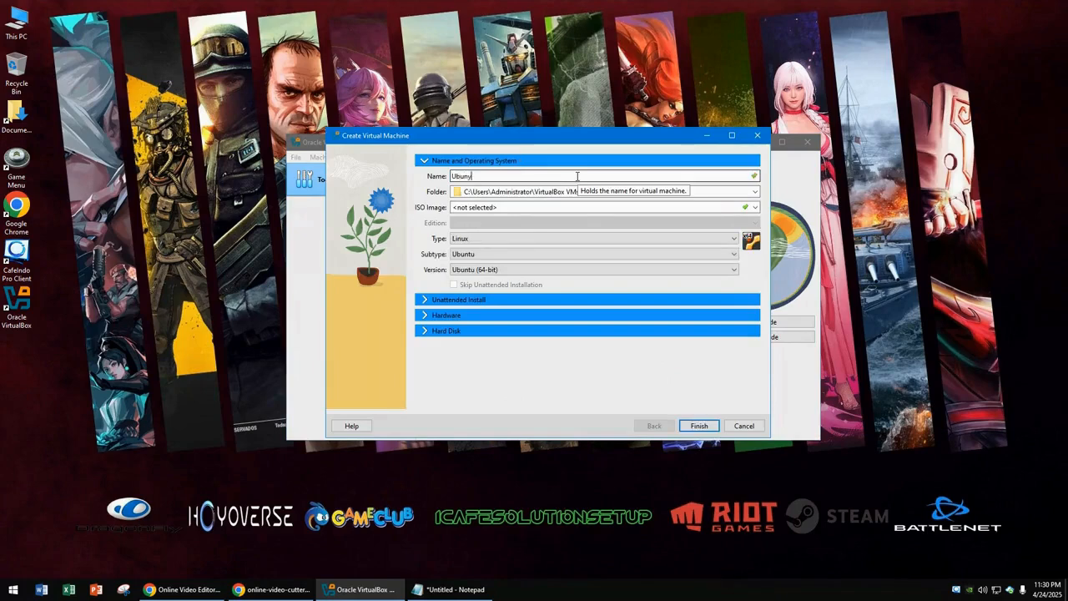
{"action": "type", "text": "u"}
- Correct the machine name to Ubuntu and select the ubuntu-24.04.2 desktop ISO image
{"action": "key", "text": "BackSpace"}
{"action": "key", "text": "BackSpace"}
{"action": "type", "text": "tu"}
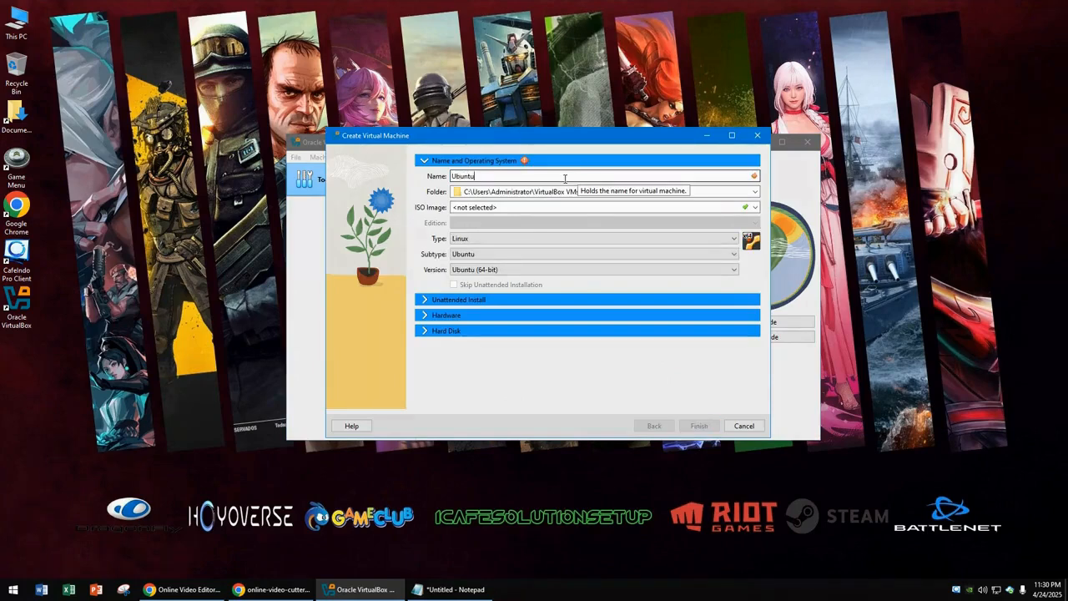
{"action": "left_click", "coordinate": [754, 207]}
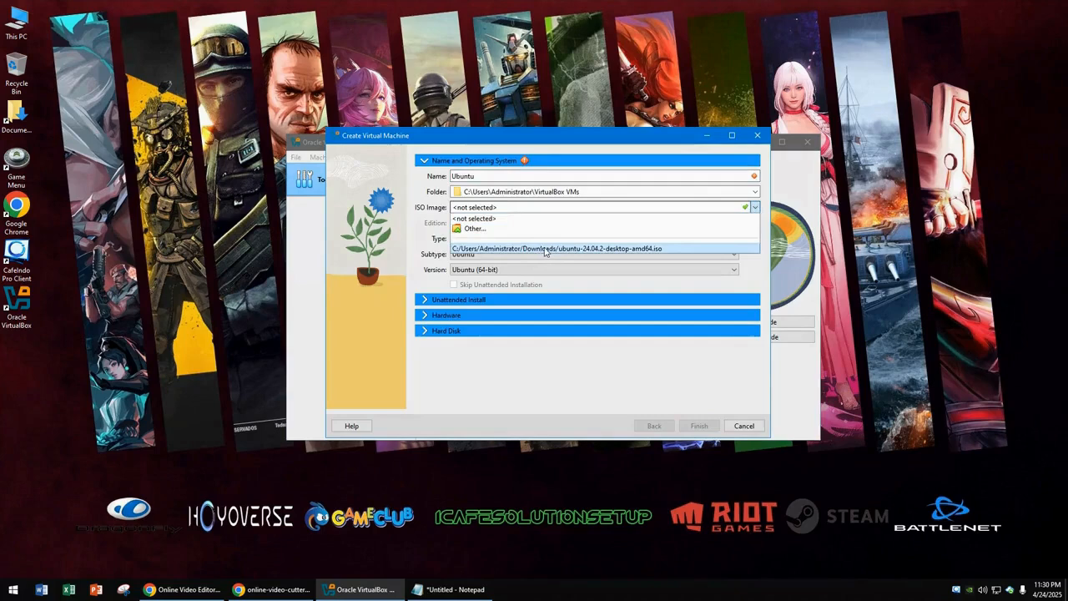
{"action": "left_click", "coordinate": [545, 250]}
- Set the unattended-install username to Admin, enter its password, and expand the Hardware section
{"action": "left_click", "coordinate": [462, 298]}
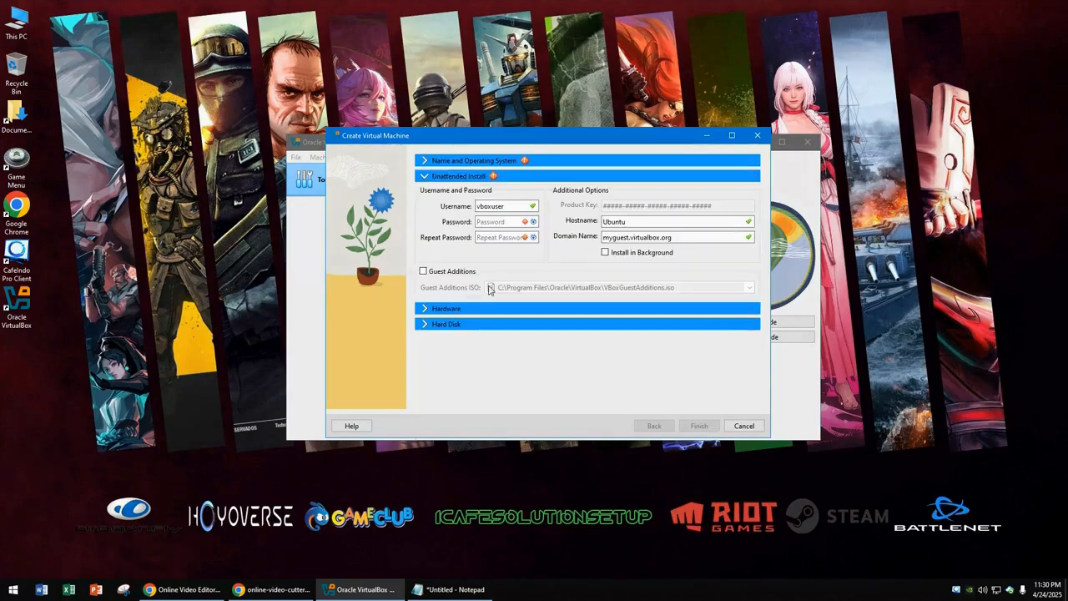
{"action": "left_click_drag", "start_coordinate": [506, 206], "coordinate": [454, 212]}
{"action": "type", "text": "g"}
{"action": "type", "text": "Geral"}
{"action": "type", "text": "Admin"}
{"action": "left_click", "coordinate": [504, 221]}
{"action": "type", "text": "1"}
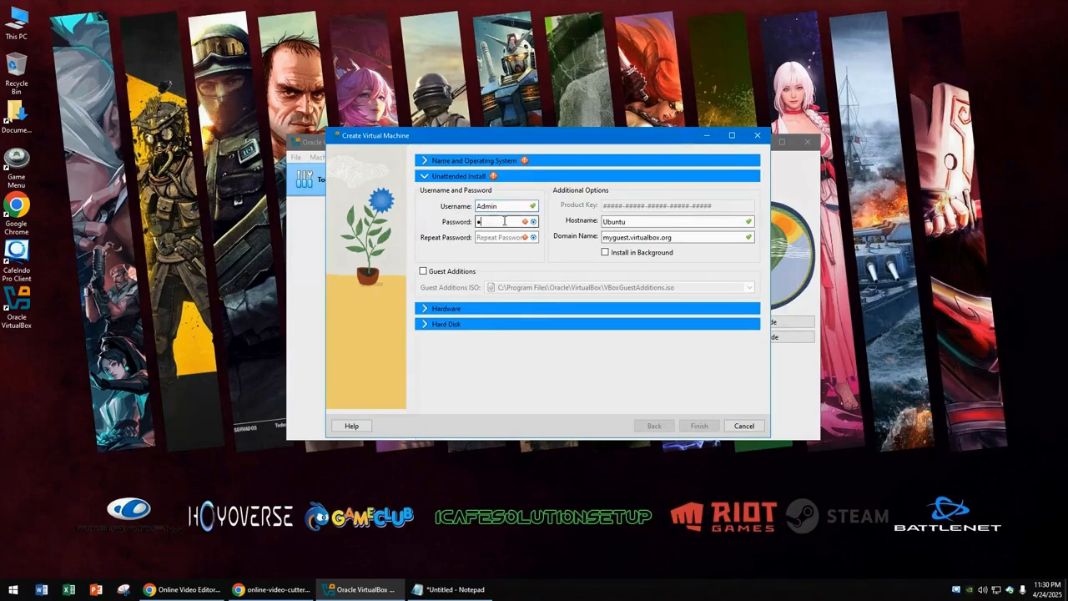
{"action": "type", "text": "2341234"}
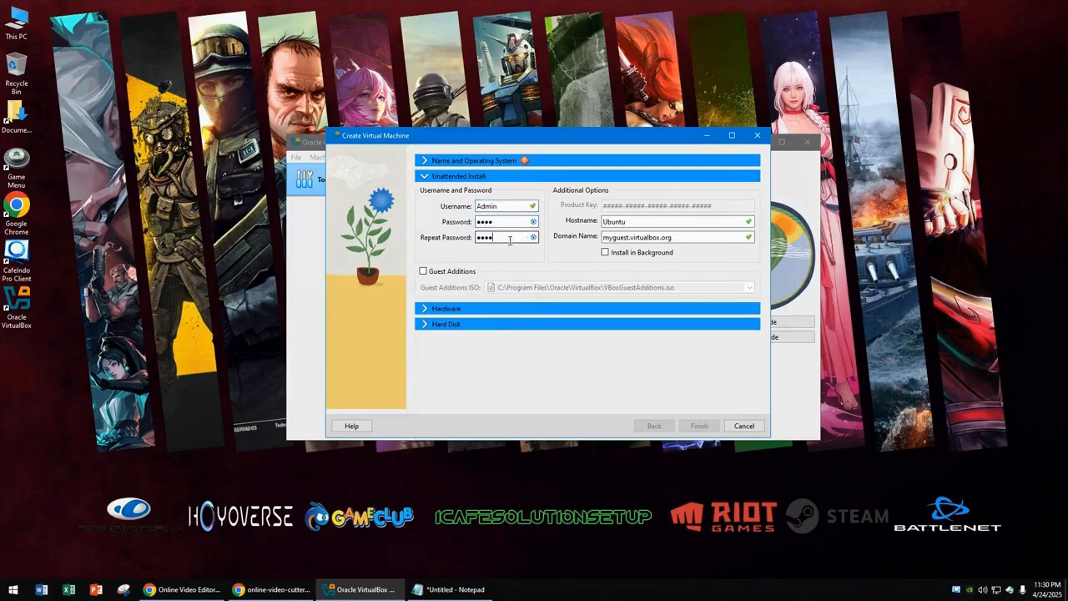
{"action": "left_click", "coordinate": [499, 309]}
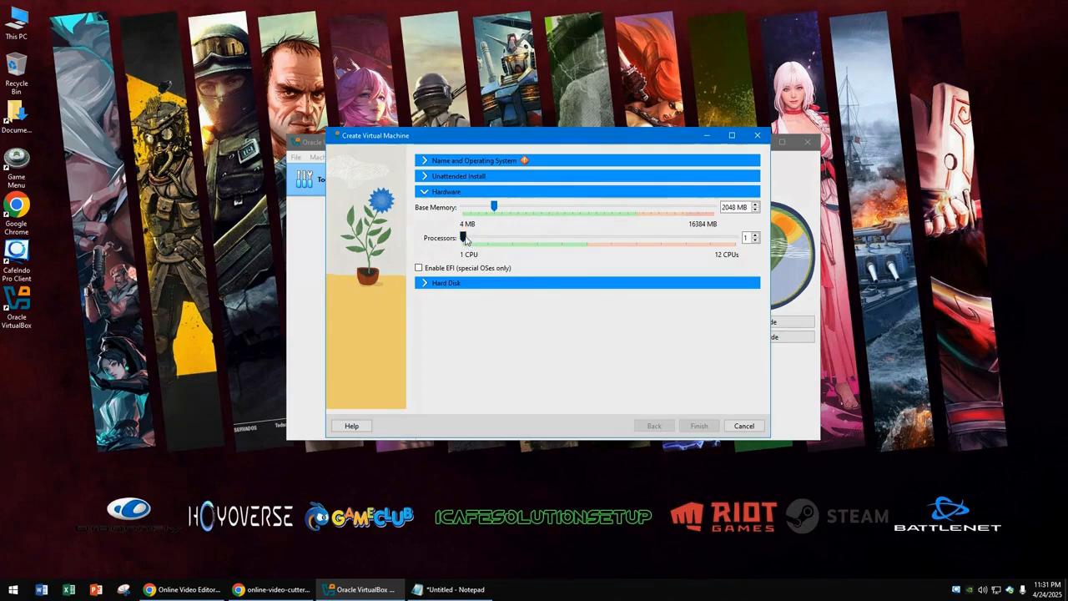
- Give the machine 2 processors and 7050 MB base memory, then expand Hard Disk
{"action": "left_click_drag", "start_coordinate": [465, 239], "coordinate": [489, 240]}
{"action": "left_click_drag", "start_coordinate": [493, 208], "coordinate": [572, 218]}
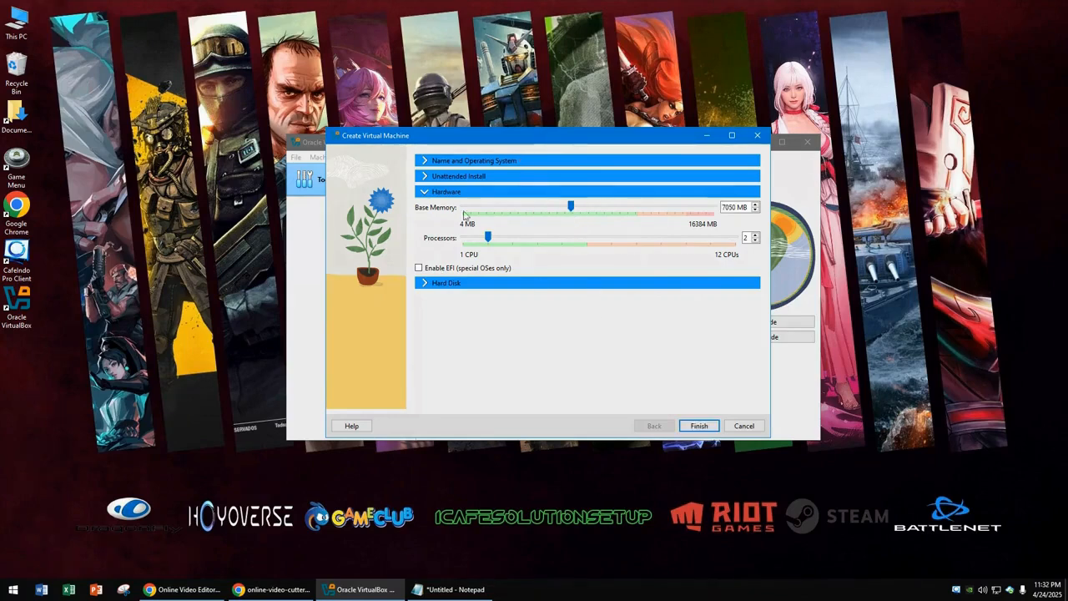
{"action": "left_click", "coordinate": [461, 284]}
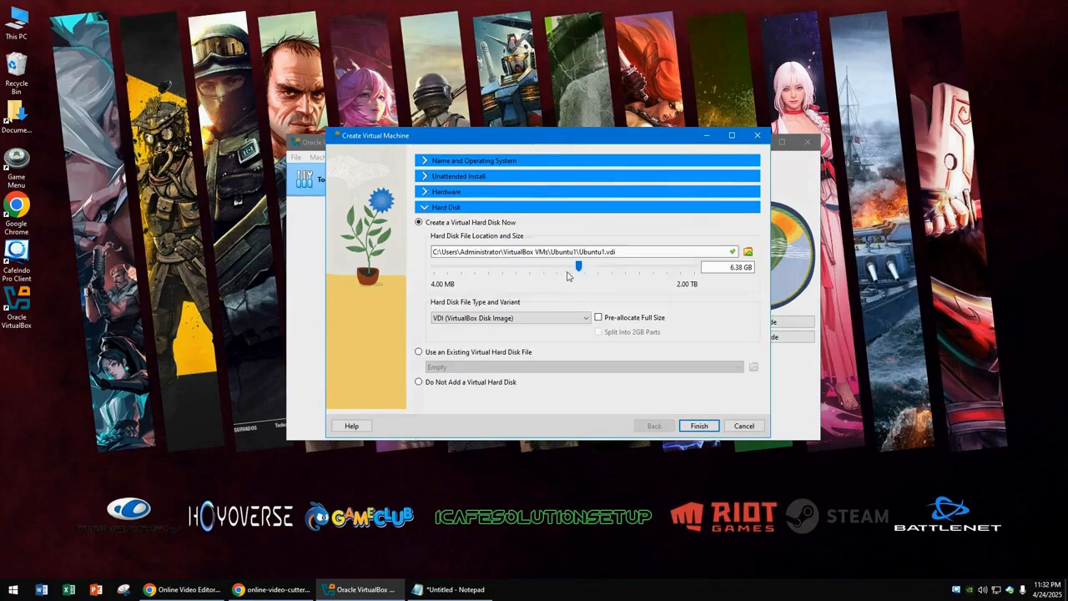
- Enlarge the virtual disk to 8.34 GB, finish creating Ubuntu1, and maximize its running window
{"action": "mouse_move", "coordinate": [580, 266]}
{"action": "left_mouse_down"}
{"action": "mouse_move", "coordinate": [601, 267]}
{"action": "mouse_move", "coordinate": [570, 271]}
{"action": "mouse_move", "coordinate": [588, 278]}
{"action": "left_mouse_up"}
{"action": "left_click", "coordinate": [697, 425]}
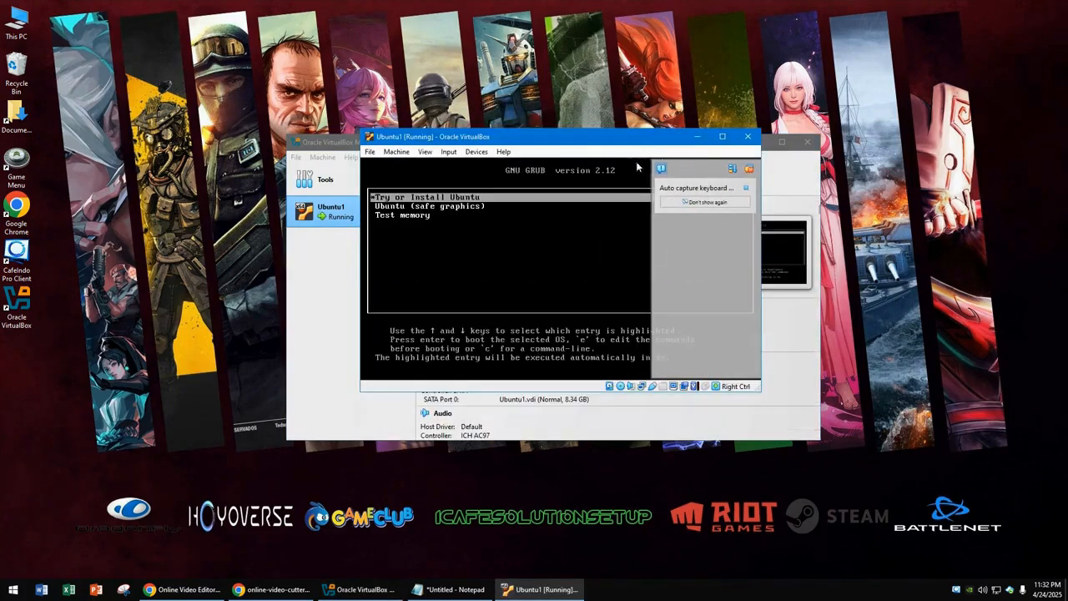
{"action": "left_click", "coordinate": [722, 136]}
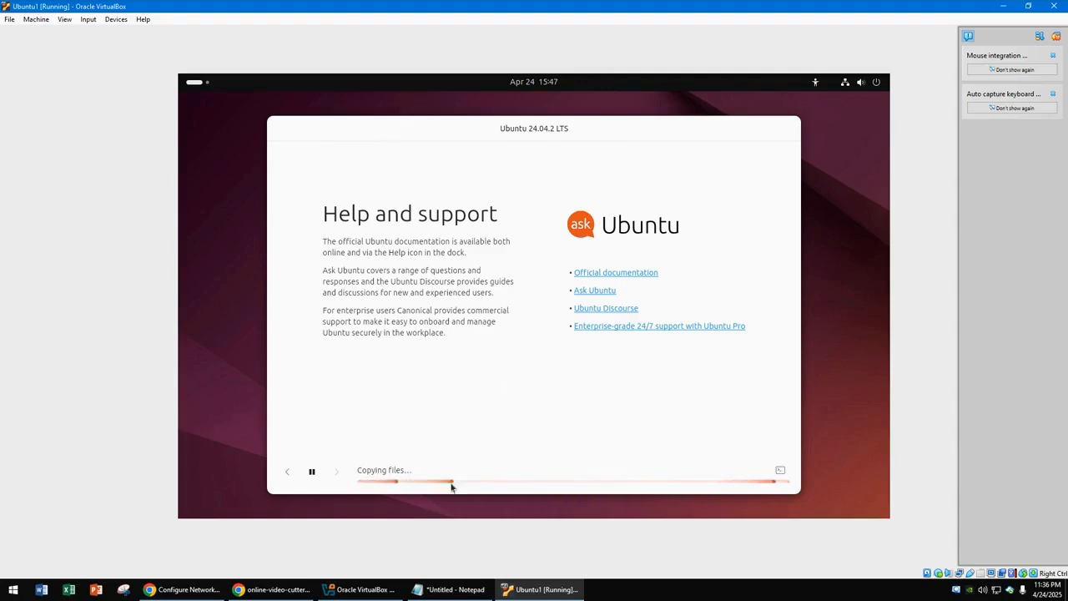
- Minimize and restore the Ubuntu1 window, then bring up its Close Virtual Machine dialog
{"action": "left_click", "coordinate": [1006, 6]}
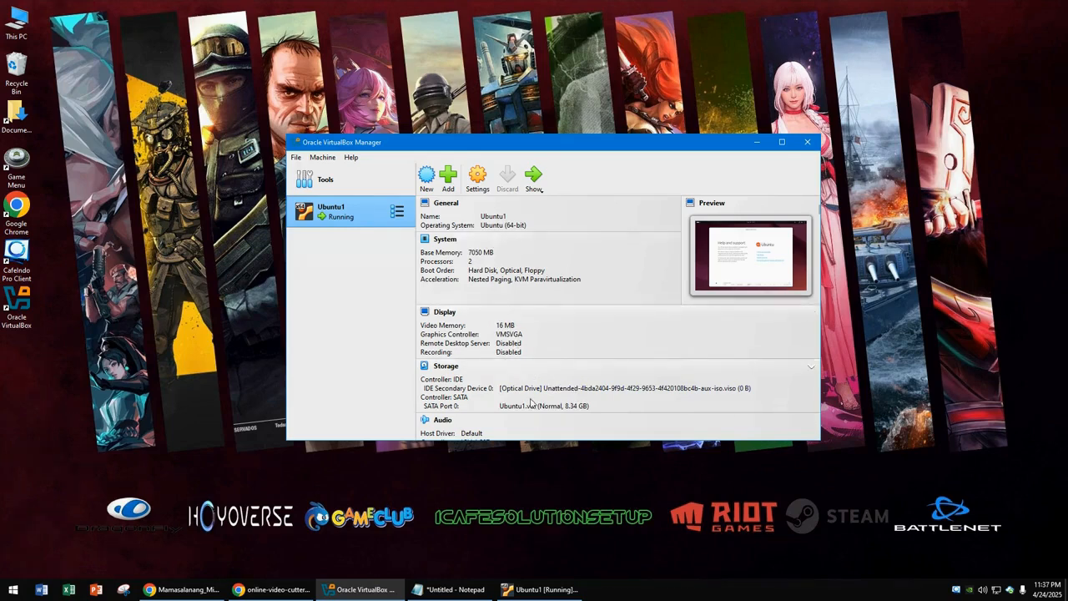
{"action": "left_click", "coordinate": [540, 589]}
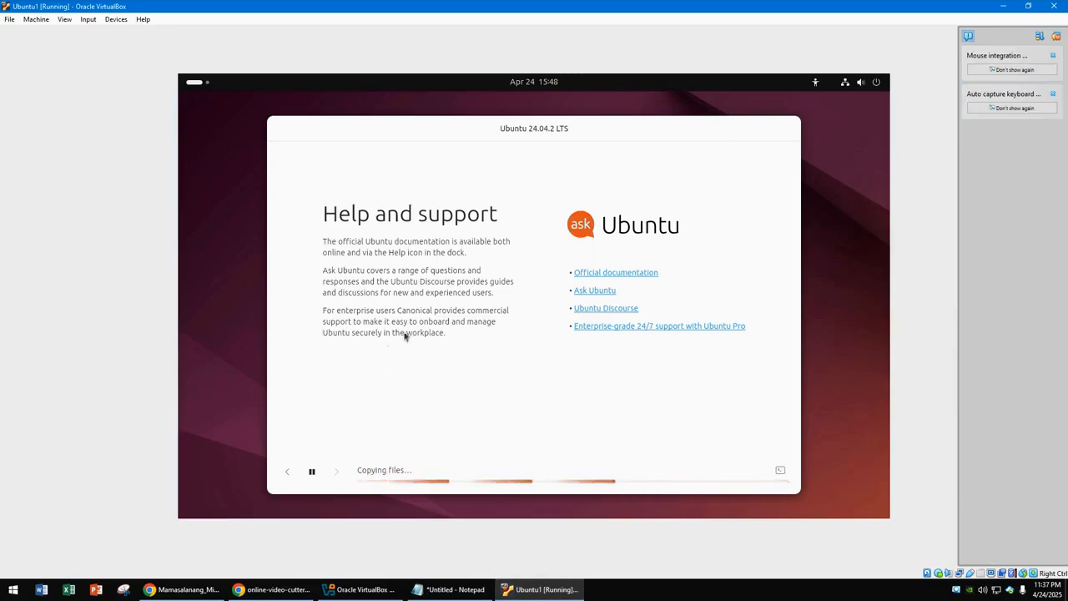
{"action": "left_click", "coordinate": [1051, 6]}
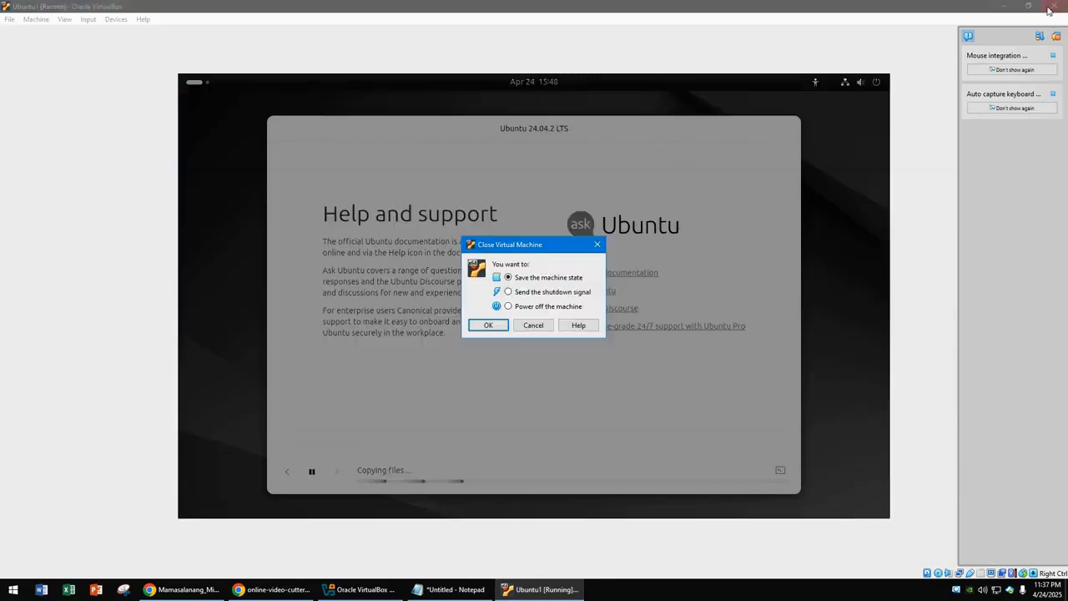
- Choose 'Power off the machine' and confirm with OK
{"action": "left_click", "coordinate": [509, 308]}
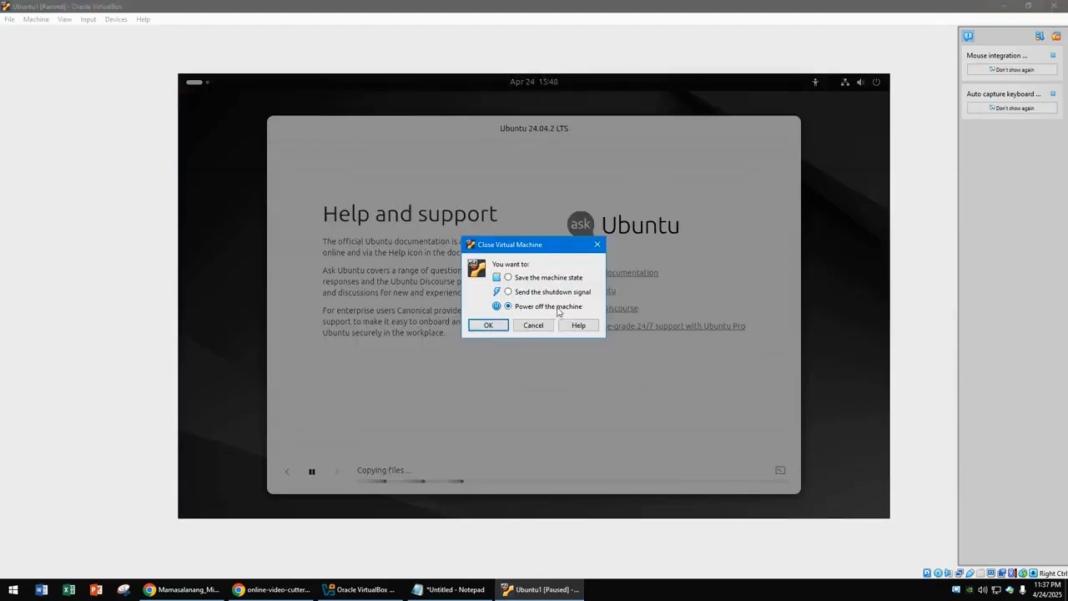
{"action": "left_click", "coordinate": [489, 325]}
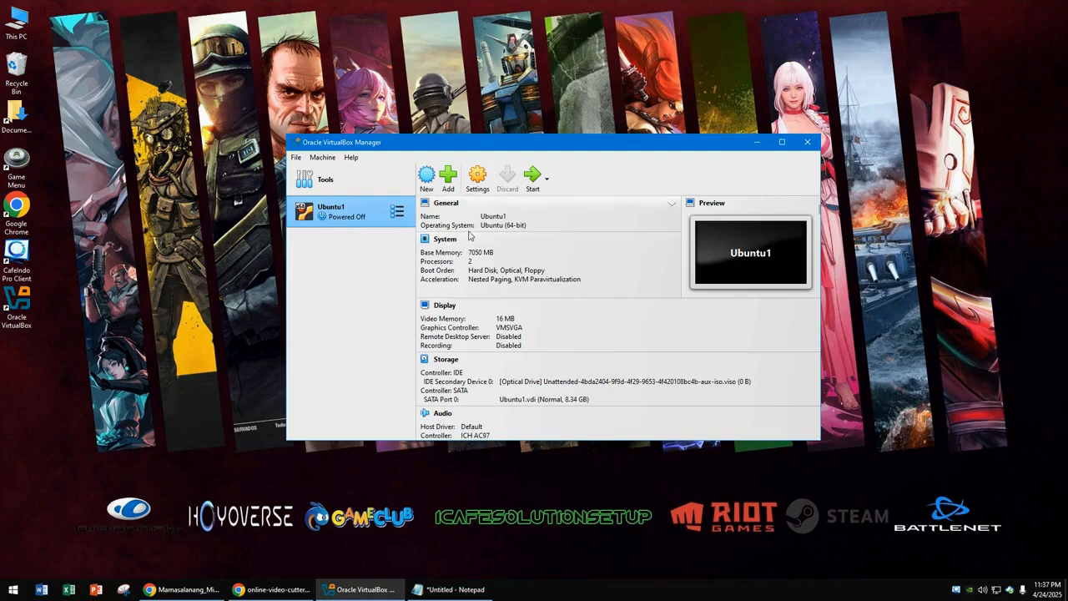
- In Ubuntu1's System settings, drag the base memory slider to 6794 MB
{"action": "left_click", "coordinate": [476, 187]}
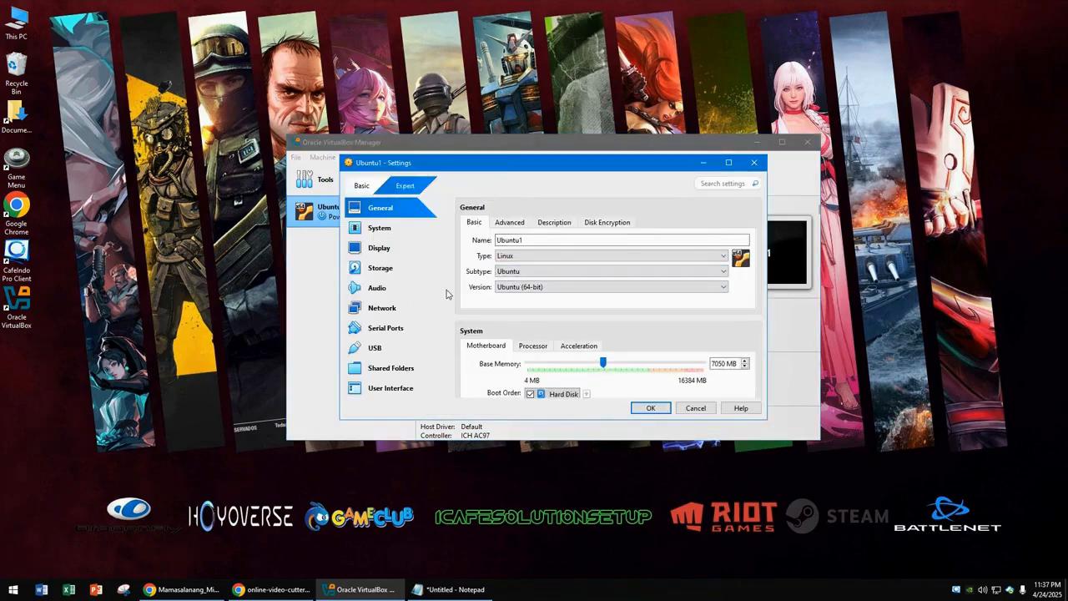
{"action": "left_click", "coordinate": [397, 232]}
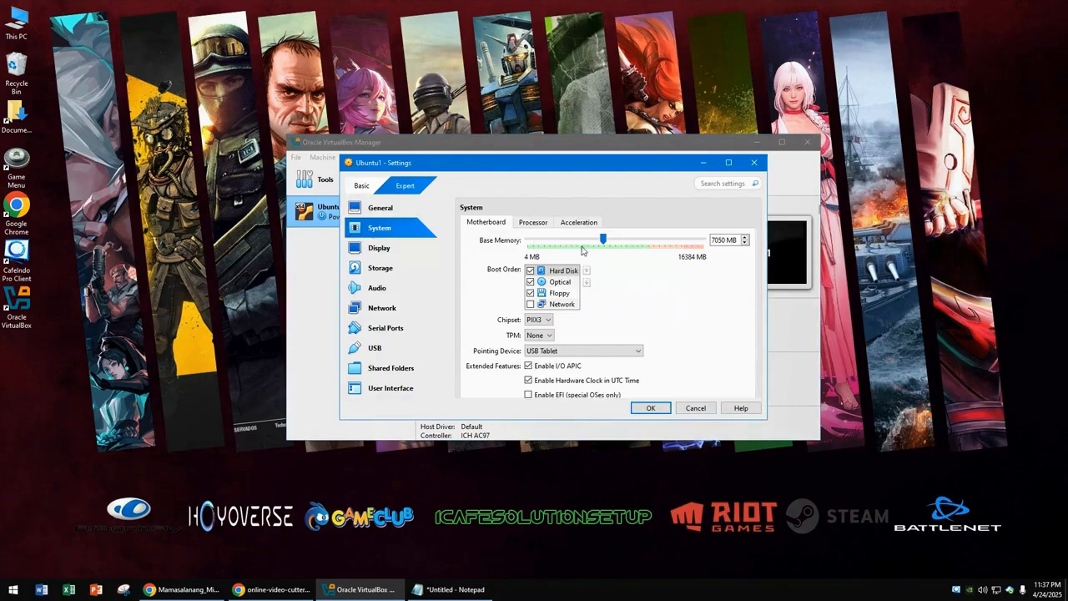
{"action": "scroll", "coordinate": [555, 250], "scroll_direction": "down", "scroll_amount": 1}
{"action": "scroll", "coordinate": [626, 269], "scroll_direction": "up", "scroll_amount": 1}
{"action": "left_click", "coordinate": [534, 224]}
{"action": "left_click", "coordinate": [486, 221]}
{"action": "mouse_move", "coordinate": [604, 240]}
{"action": "left_mouse_down"}
{"action": "mouse_move", "coordinate": [632, 239]}
{"action": "mouse_move", "coordinate": [542, 240]}
{"action": "mouse_move", "coordinate": [623, 240]}
{"action": "mouse_move", "coordinate": [609, 237]}
{"action": "left_mouse_up"}
{"action": "mouse_move", "coordinate": [618, 241]}
{"action": "left_mouse_down"}
{"action": "mouse_move", "coordinate": [638, 250]}
{"action": "mouse_move", "coordinate": [611, 260]}
{"action": "left_mouse_up"}
{"action": "mouse_move", "coordinate": [613, 247]}
{"action": "left_mouse_down"}
{"action": "mouse_move", "coordinate": [633, 245]}
{"action": "mouse_move", "coordinate": [583, 242]}
{"action": "mouse_move", "coordinate": [646, 242]}
{"action": "mouse_move", "coordinate": [588, 242]}
{"action": "mouse_move", "coordinate": [613, 254]}
{"action": "mouse_move", "coordinate": [599, 257]}
{"action": "left_mouse_up"}
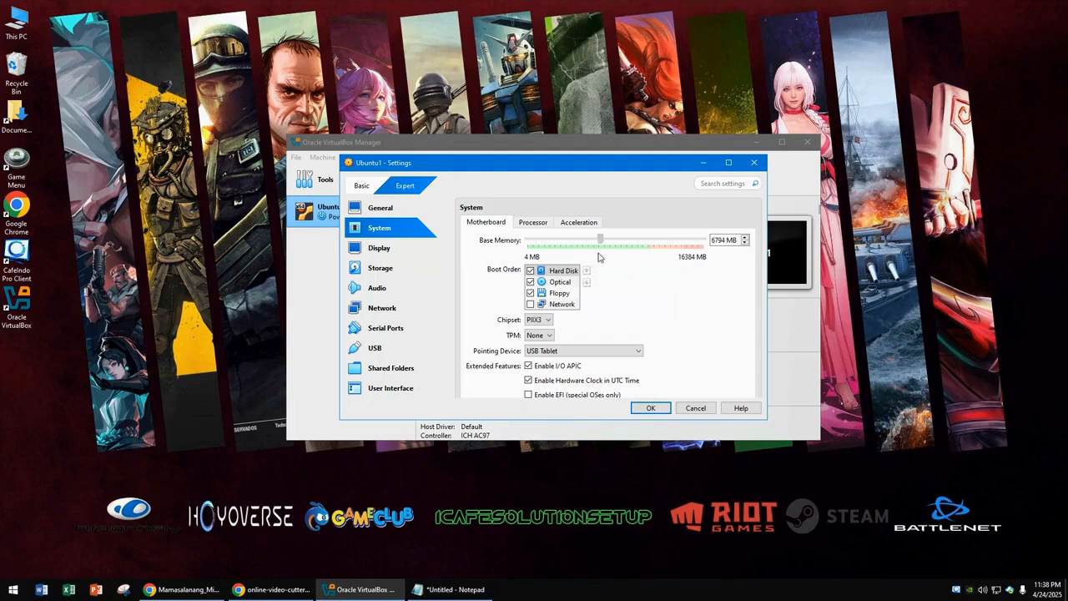
- View the Processor tab, leaving the processor count at 2
{"action": "left_click", "coordinate": [531, 223]}
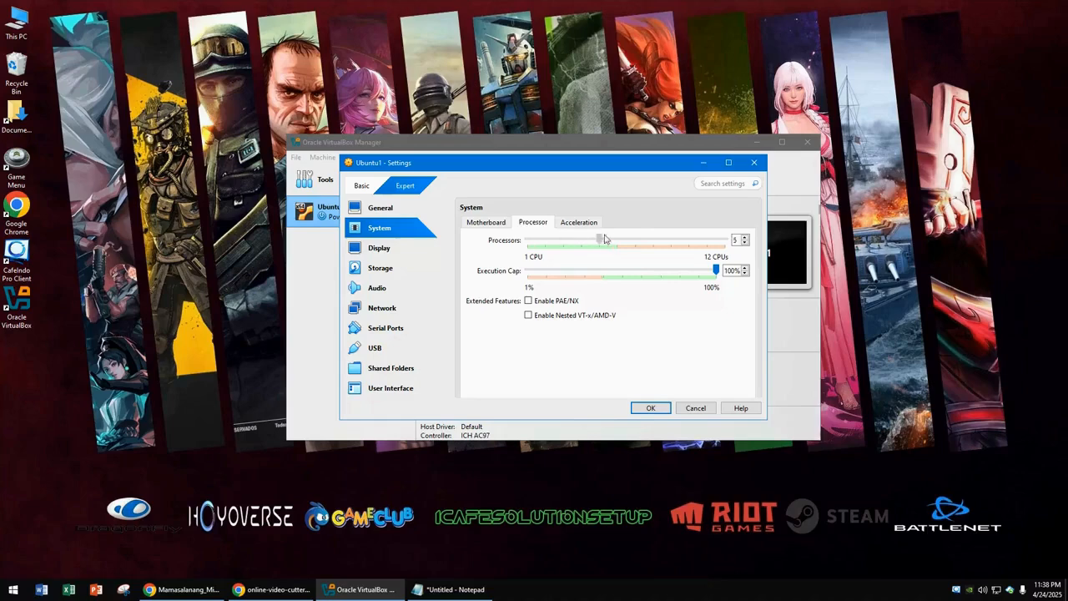
{"action": "mouse_move", "coordinate": [552, 238]}
{"action": "left_mouse_down"}
{"action": "mouse_move", "coordinate": [526, 239]}
{"action": "mouse_move", "coordinate": [545, 240]}
{"action": "left_mouse_up"}
- Raise Ubuntu1's base memory to 8192 MB and show the Network page with Adapter 1 on NAT
{"action": "left_click", "coordinate": [482, 223]}
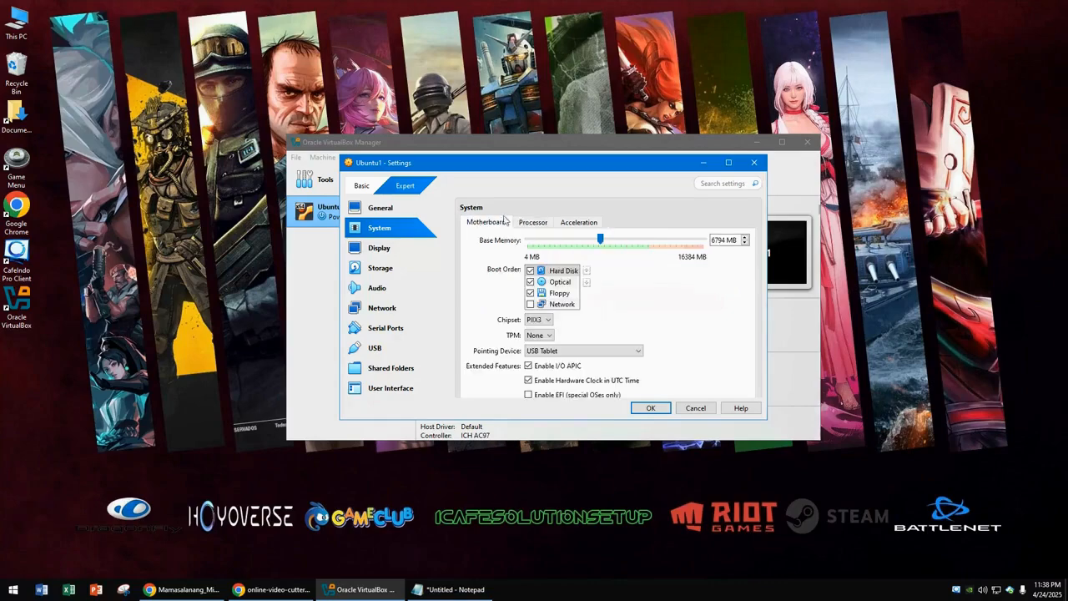
{"action": "left_click_drag", "start_coordinate": [605, 241], "coordinate": [618, 250]}
{"action": "scroll", "coordinate": [552, 284], "scroll_direction": "down", "scroll_amount": 2}
{"action": "scroll", "coordinate": [567, 275], "scroll_direction": "up", "scroll_amount": 3}
{"action": "left_click", "coordinate": [577, 256]}
{"action": "scroll", "coordinate": [584, 267], "scroll_direction": "up", "scroll_amount": 3}
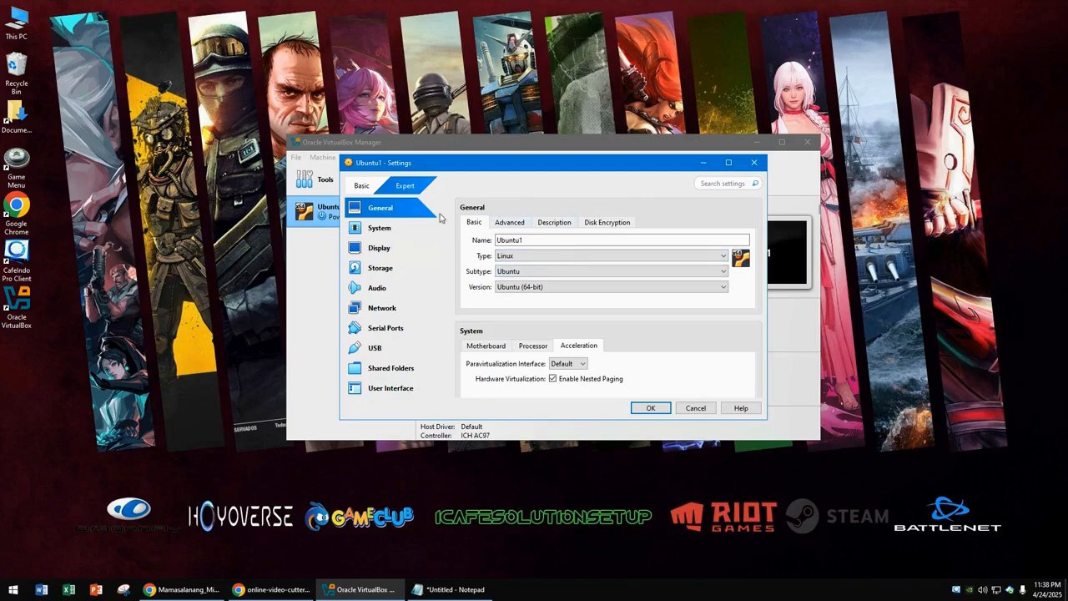
{"action": "left_click", "coordinate": [417, 227]}
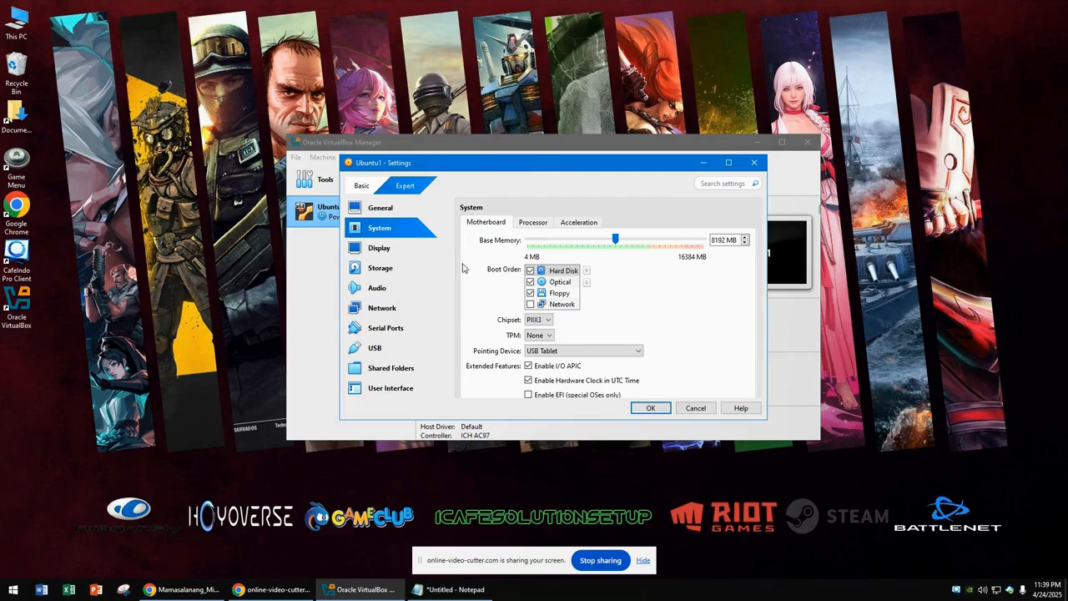
{"action": "left_click", "coordinate": [382, 314]}
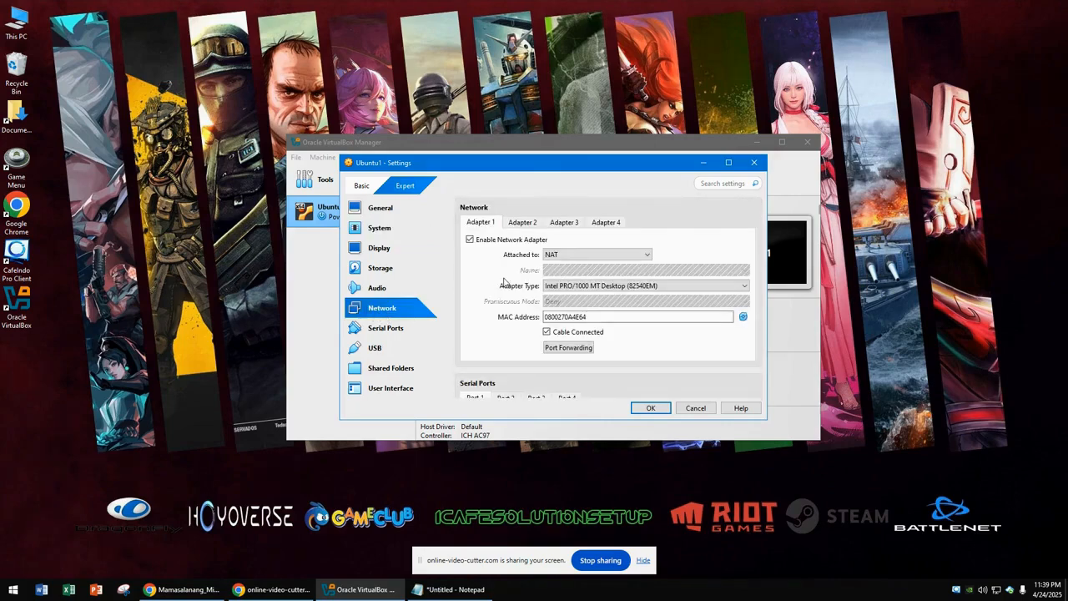
- Re-enable Adapter 1 and try the Bridged Adapter, Internal Network and Host-only Adapter attachments
{"action": "left_click", "coordinate": [469, 241]}
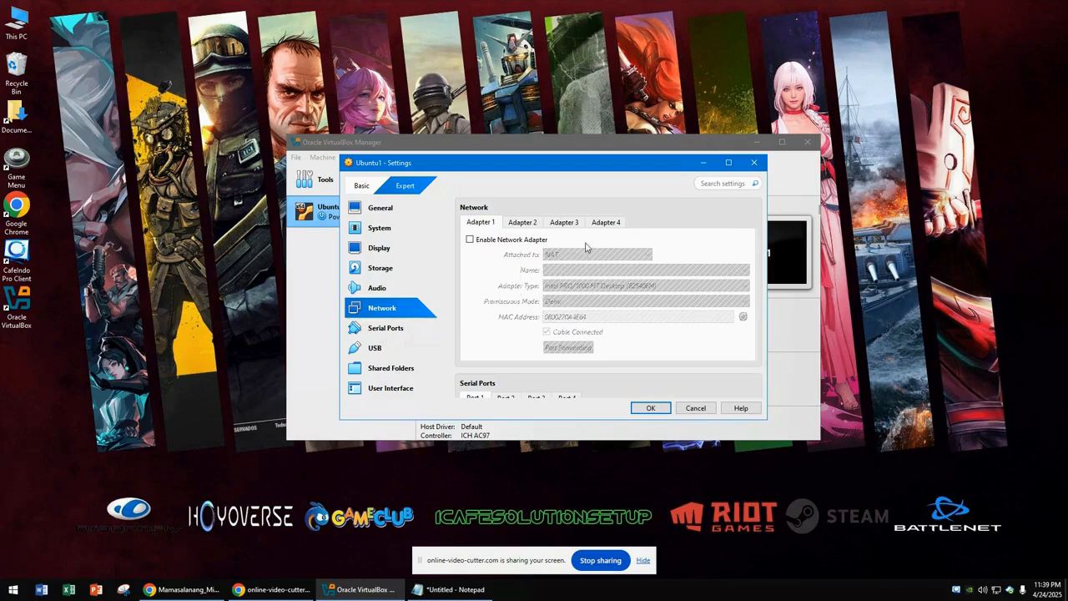
{"action": "left_click", "coordinate": [470, 240]}
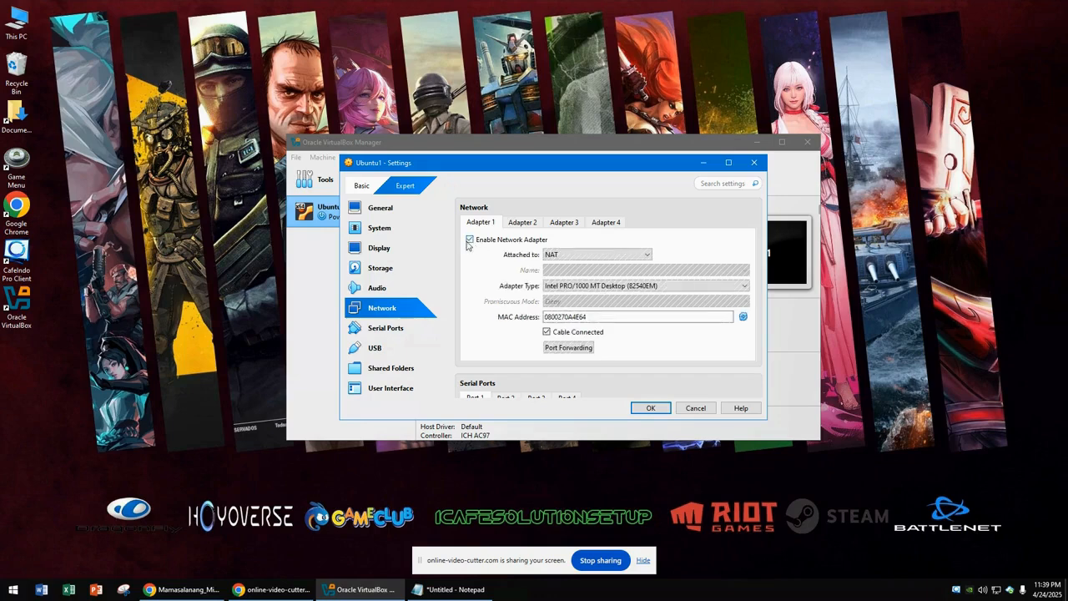
{"action": "left_click", "coordinate": [554, 257]}
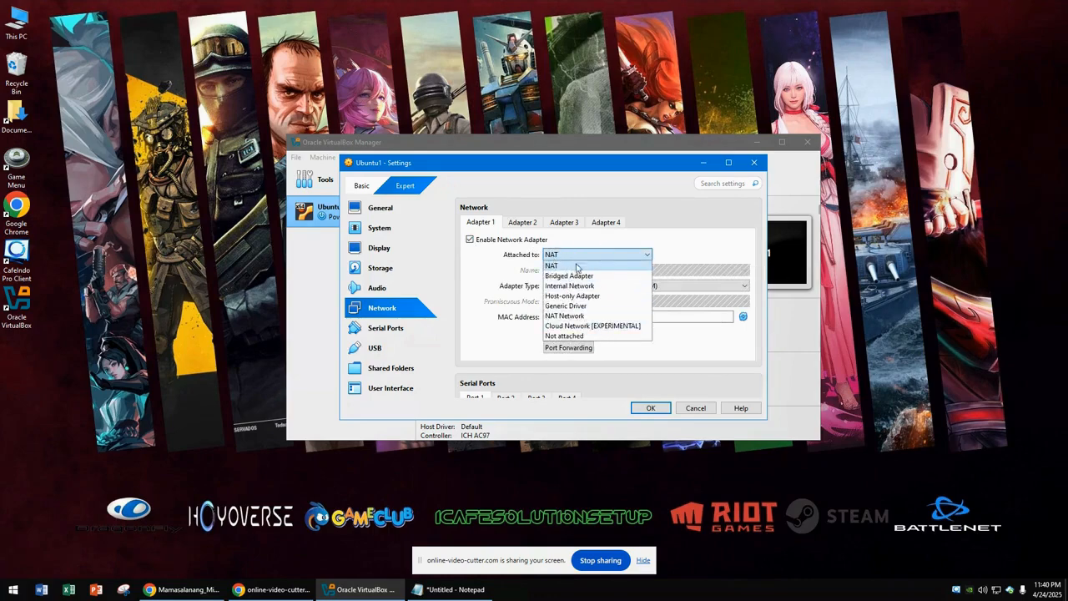
{"action": "left_click", "coordinate": [584, 275]}
{"action": "left_click", "coordinate": [584, 254]}
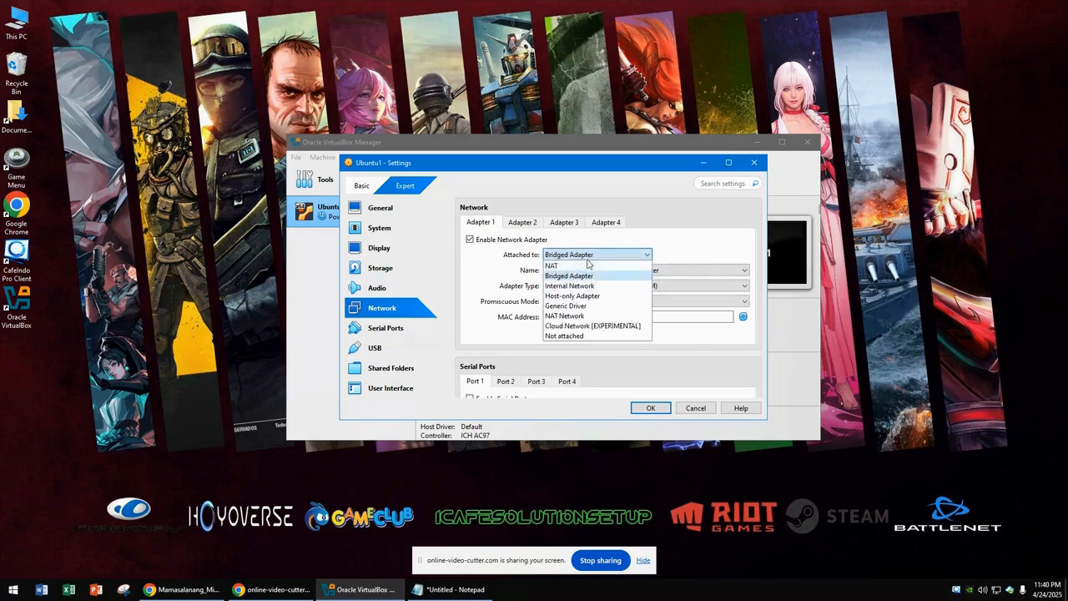
{"action": "left_click", "coordinate": [582, 286]}
{"action": "left_click", "coordinate": [584, 255]}
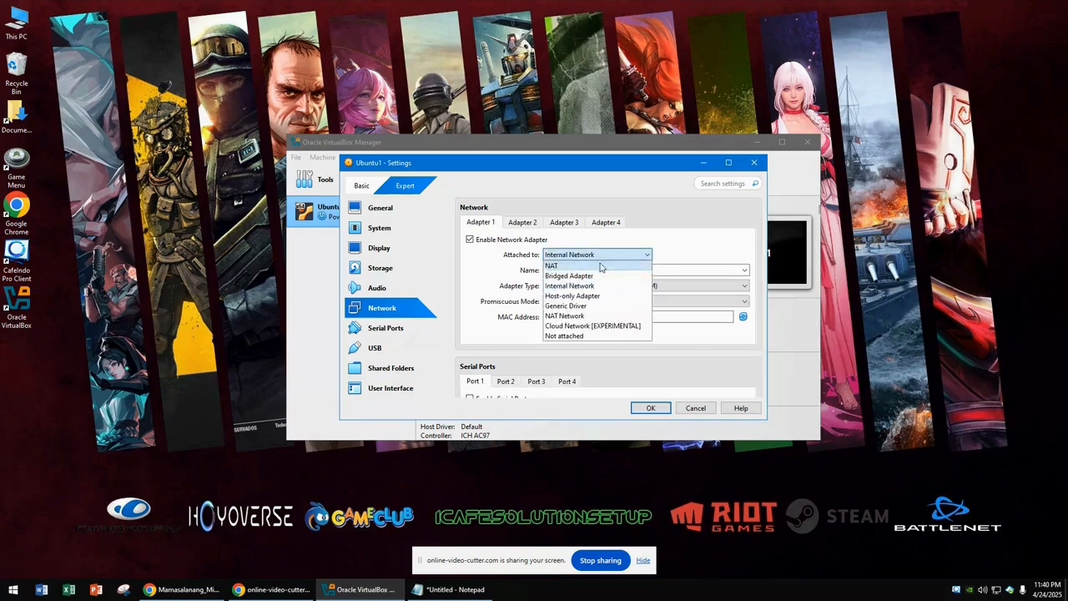
{"action": "left_click", "coordinate": [582, 295]}
- Set Adapter 1's attachment back to NAT and save the settings
{"action": "left_click", "coordinate": [584, 255]}
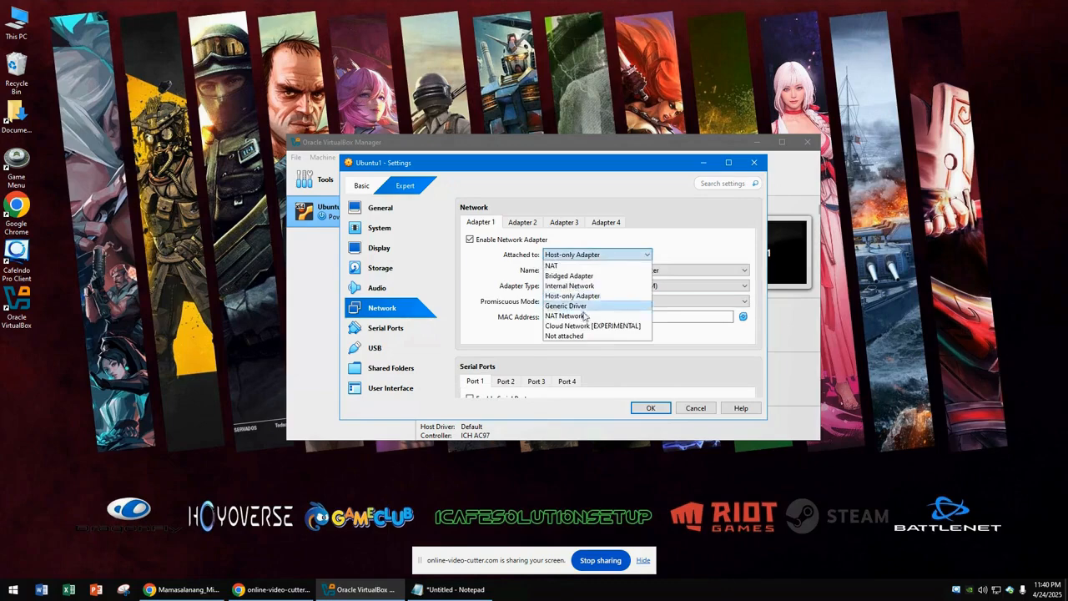
{"action": "left_click", "coordinate": [578, 267]}
{"action": "left_click", "coordinate": [576, 257]}
{"action": "left_click", "coordinate": [569, 267]}
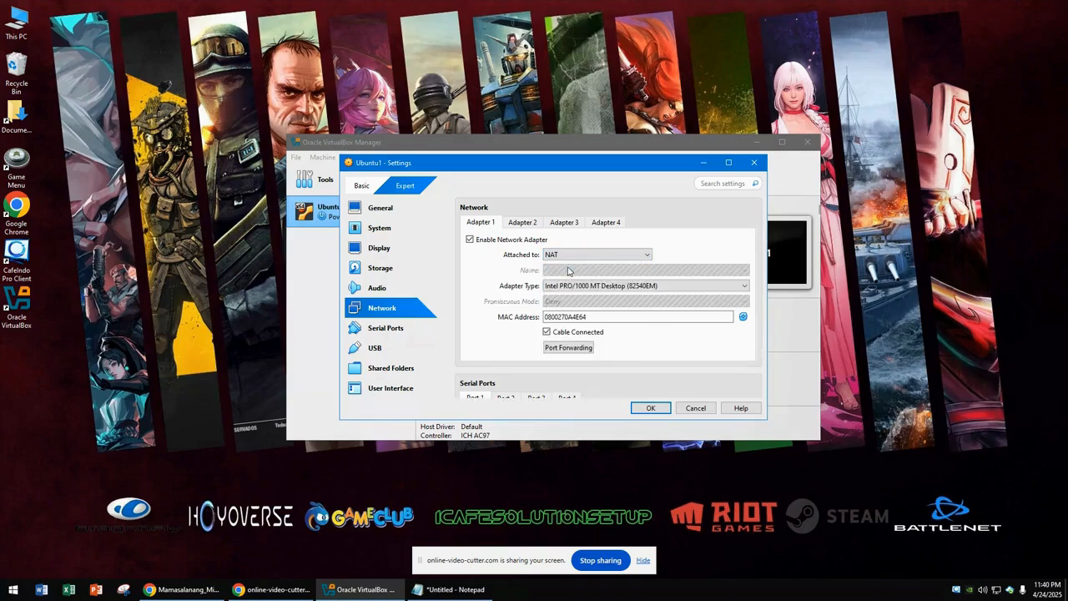
{"action": "left_click", "coordinate": [650, 407]}
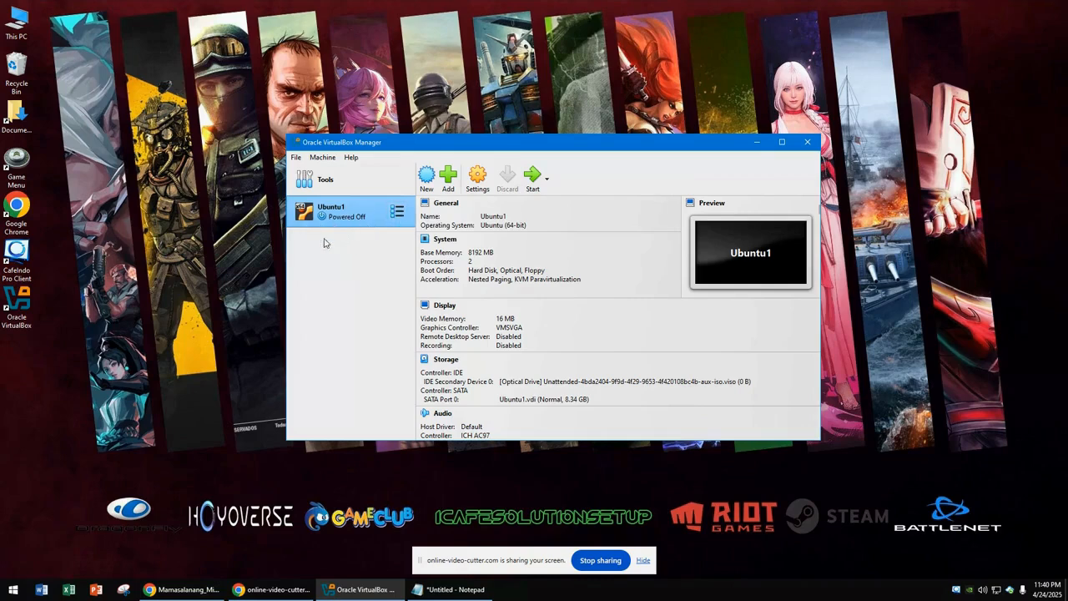
- Launch Ubuntu1 and let it boot from GRUB into Ubuntu
{"action": "left_click", "coordinate": [531, 175]}
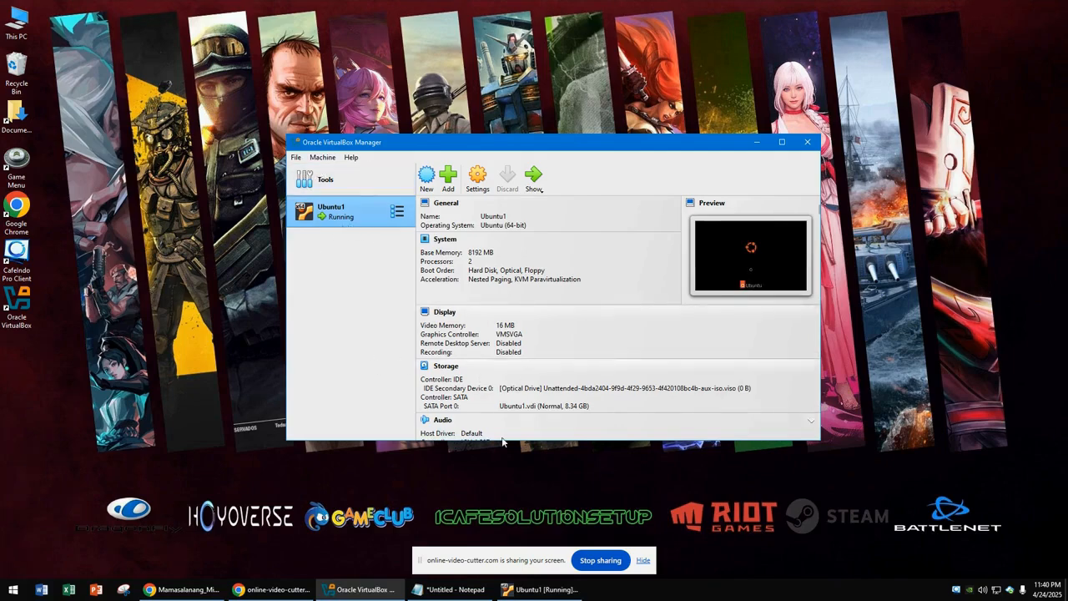
{"action": "left_click", "coordinate": [640, 560]}
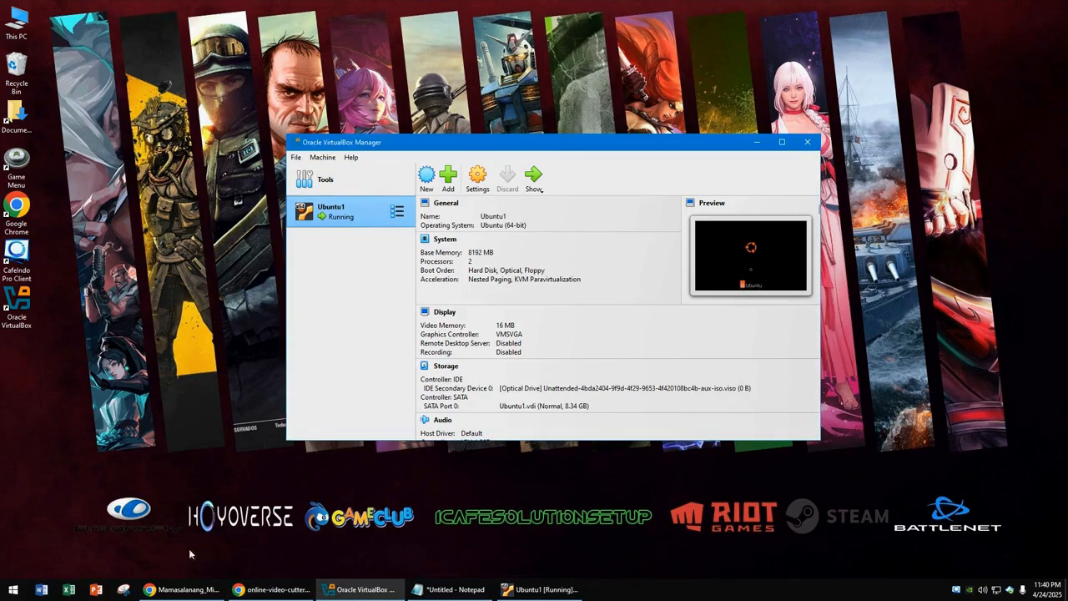